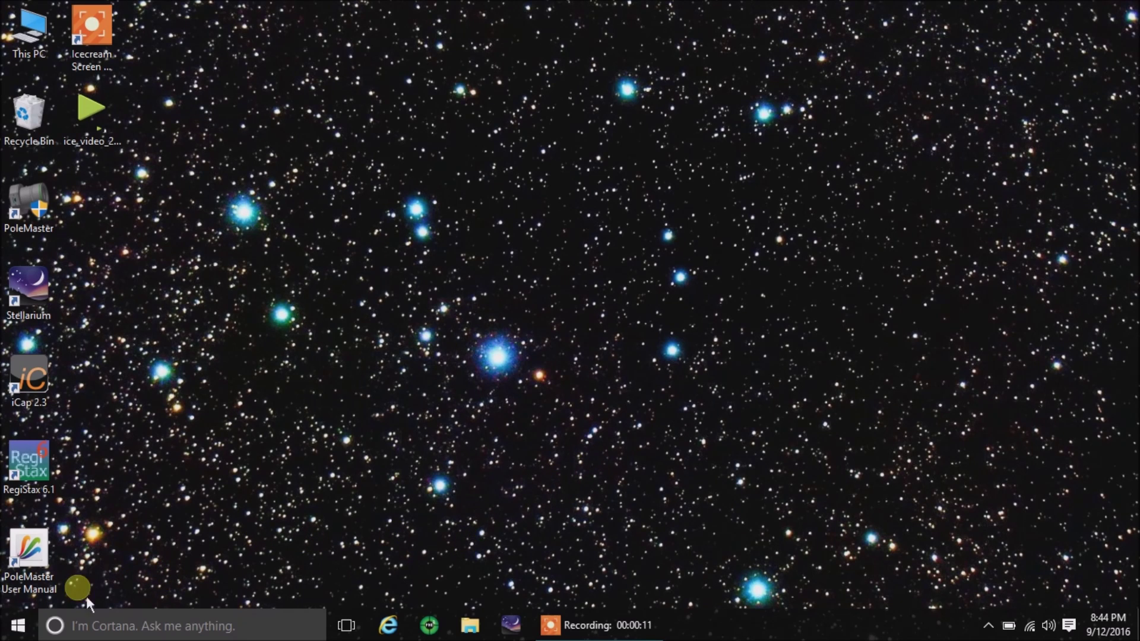
# Step: Launch PoleMaster from the Astro group in the Start menu
pyautogui.click(17, 625)
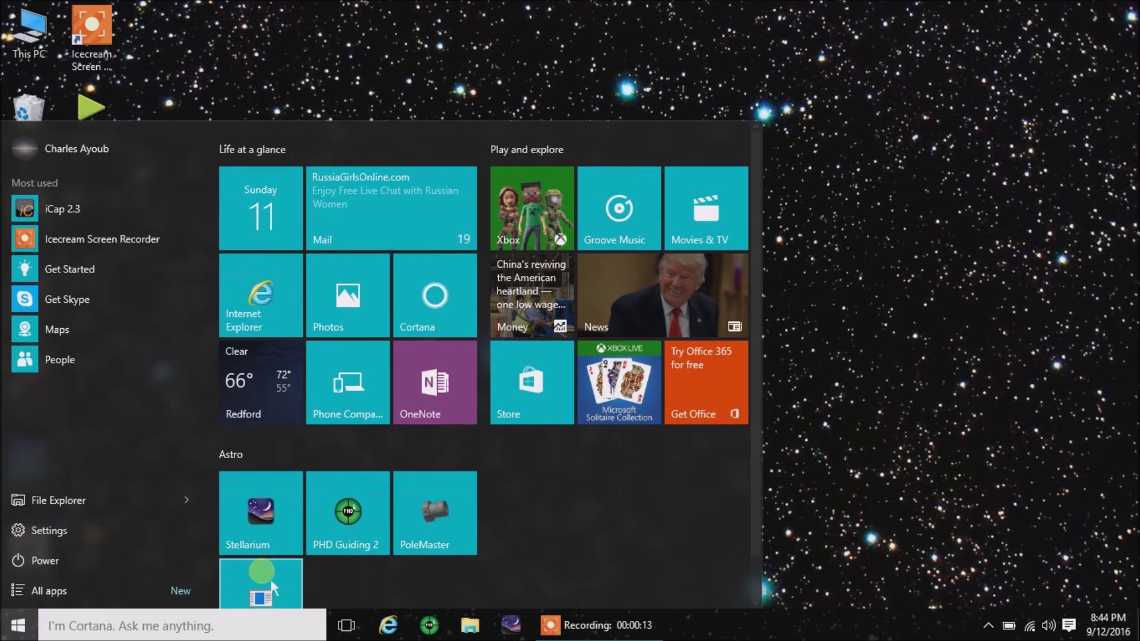
pyautogui.click(454, 529)
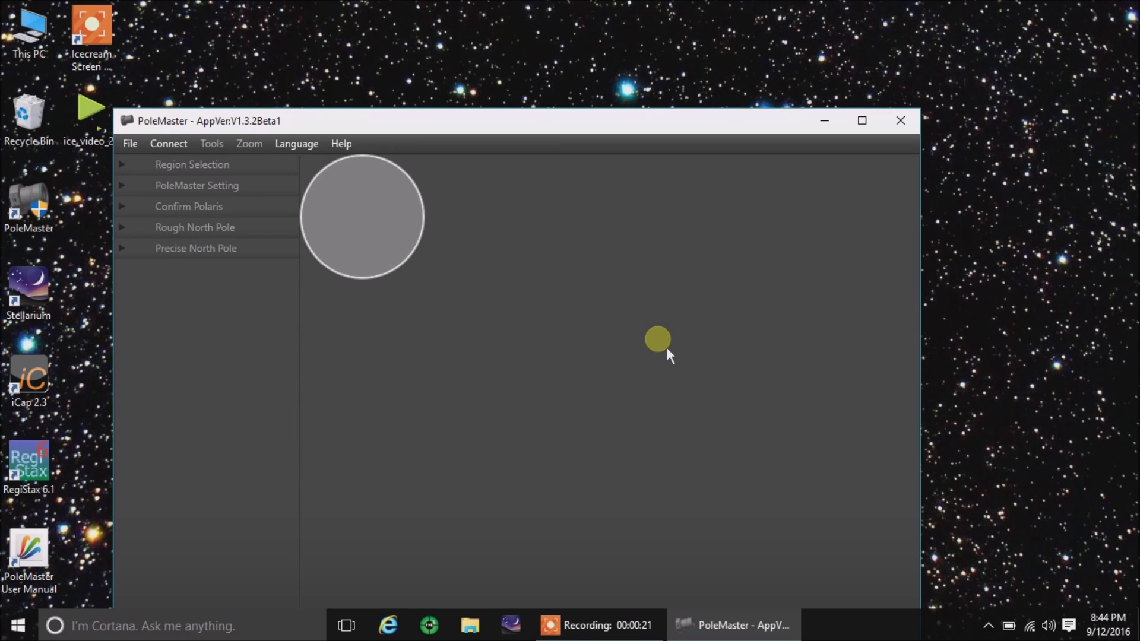
# Step: Maximize the window and connect the camera for the North hemisphere. Confirm the 50 ms exposure and gain 50 setup
pyautogui.click(862, 120)
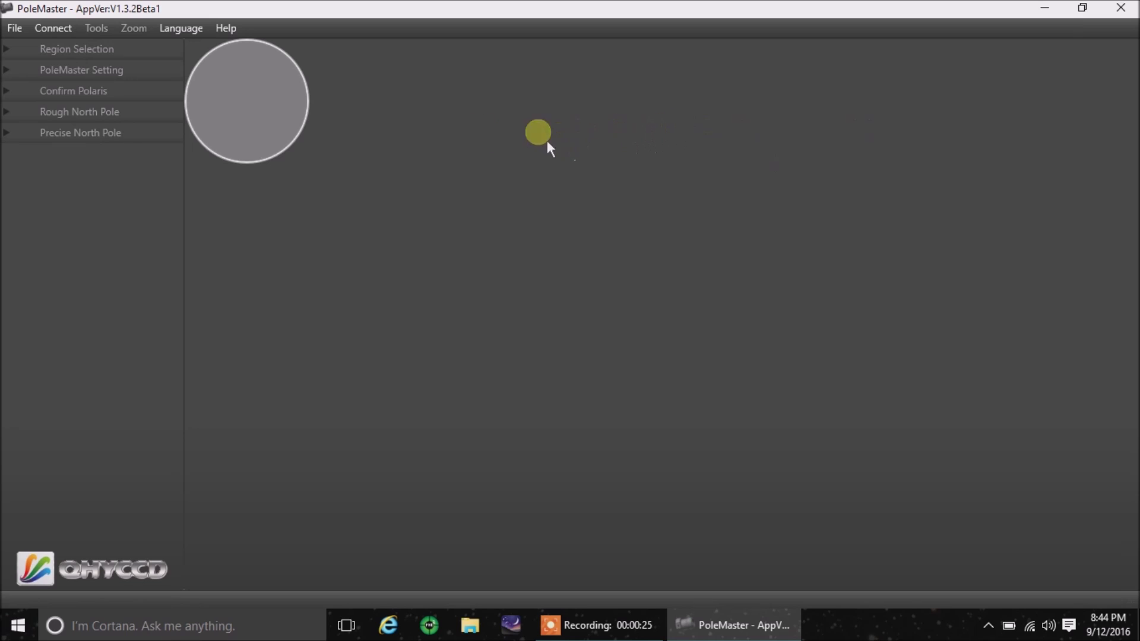
pyautogui.click(78, 34)
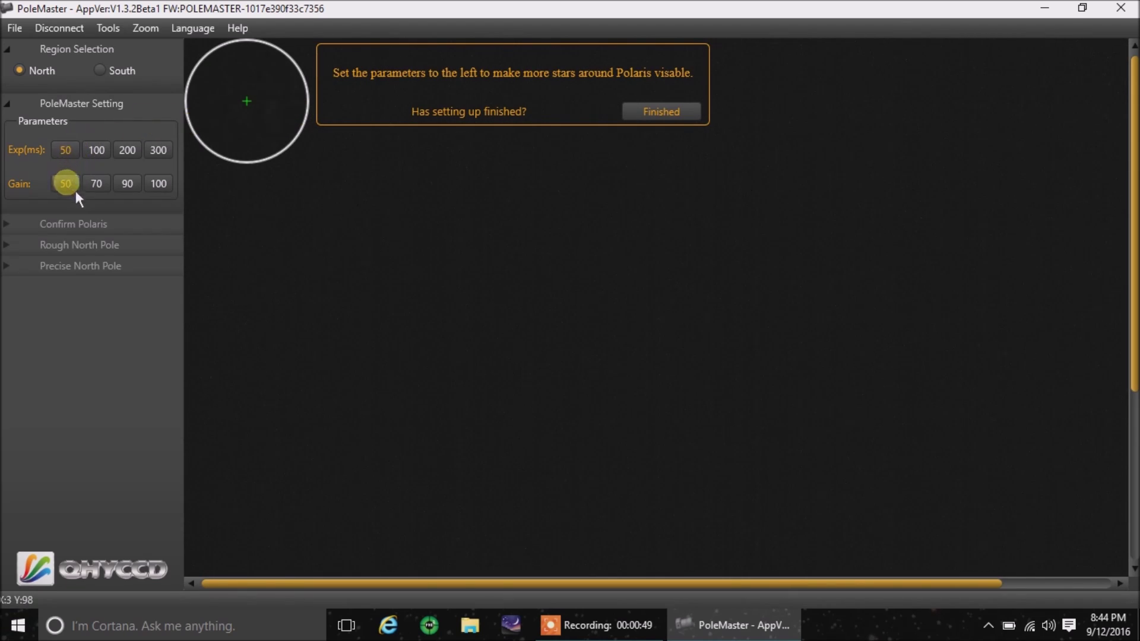
pyautogui.click(661, 126)
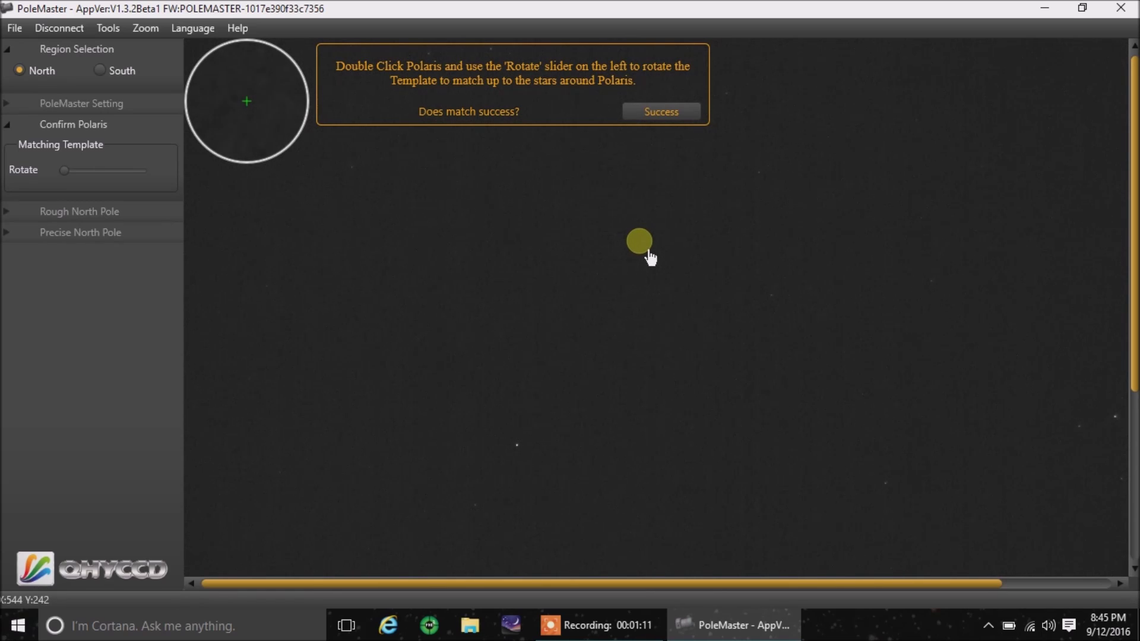
# Step: Locate Polaris in the star image and mark it to overlay the reference template
pyautogui.scroll(-4, 650, 252)
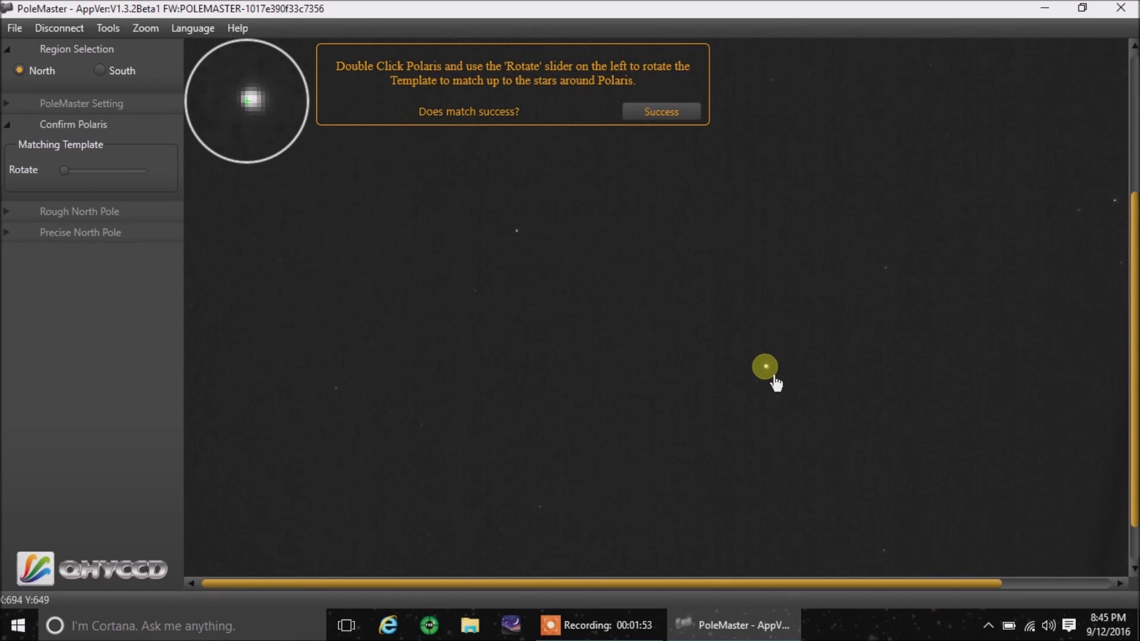
pyautogui.doubleClick(774, 377)
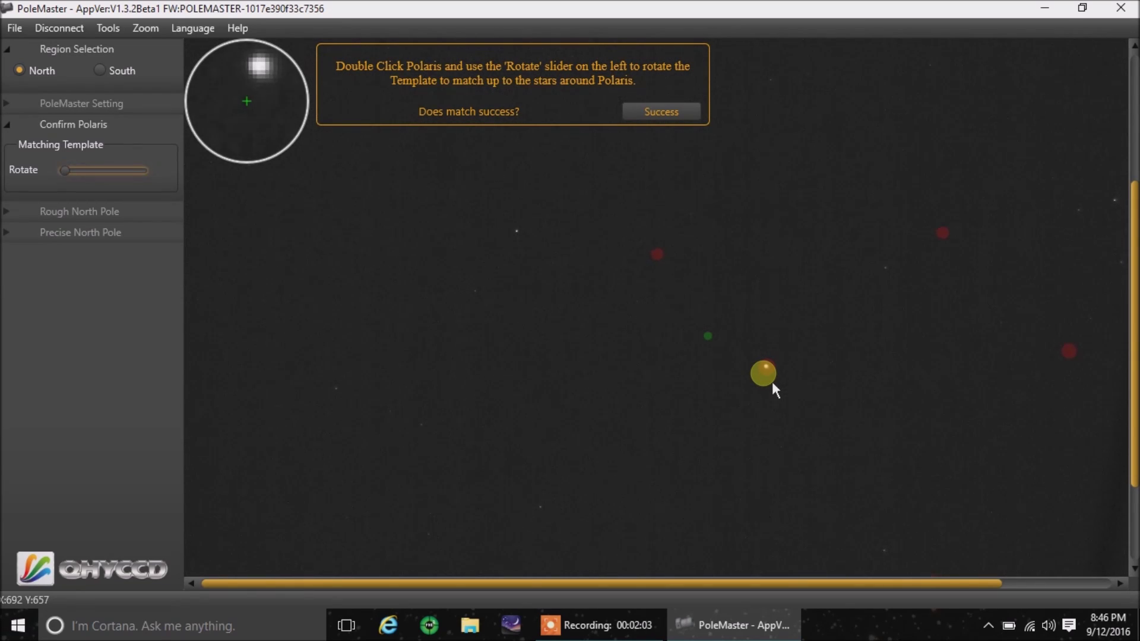
# Step: Rotate the star template around Polaris until its red circles sit on the surrounding stars
pyautogui.press('Right')
pyautogui.press('Right')
pyautogui.press('Right')
pyautogui.press('Right')
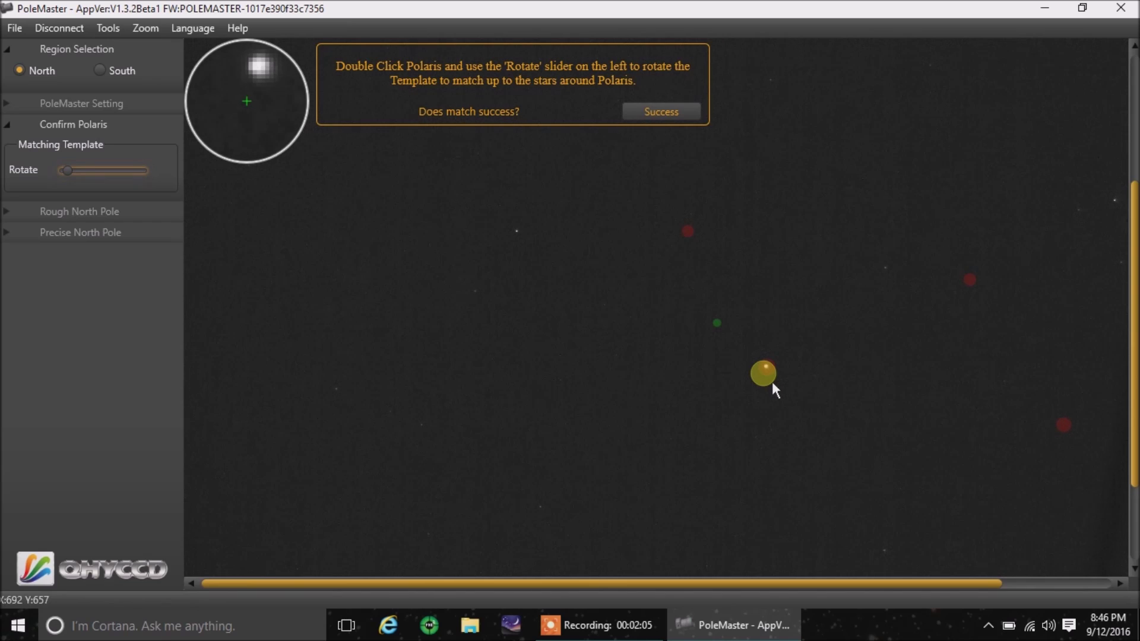
pyautogui.press('Right')
pyautogui.press('Right')
pyautogui.press('Right')
pyautogui.press('Right')
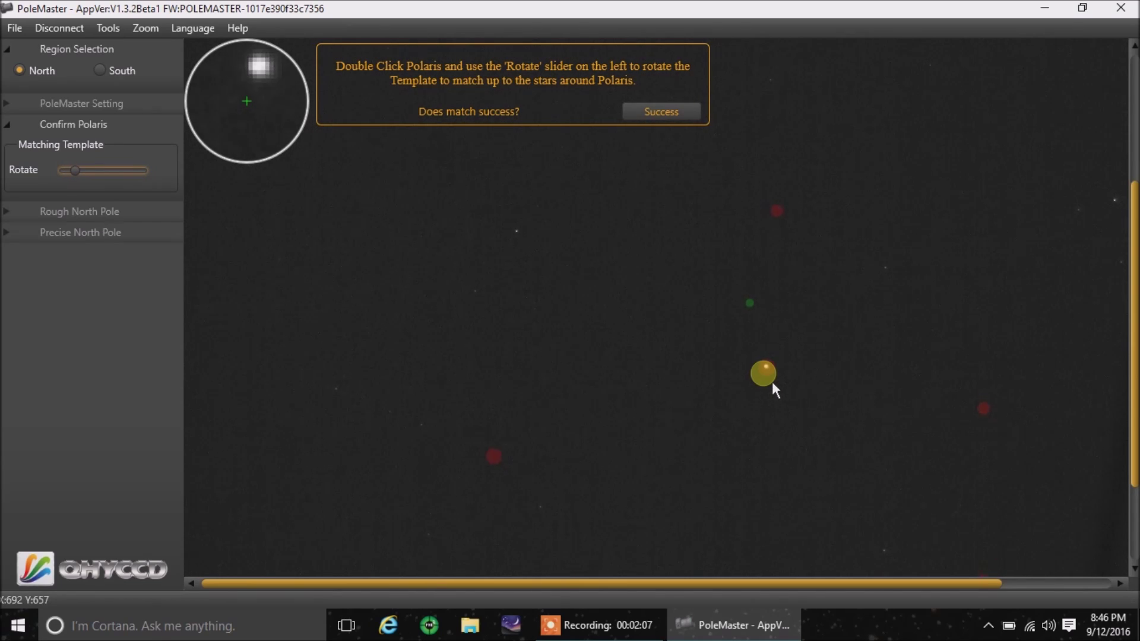
pyautogui.press('Right')
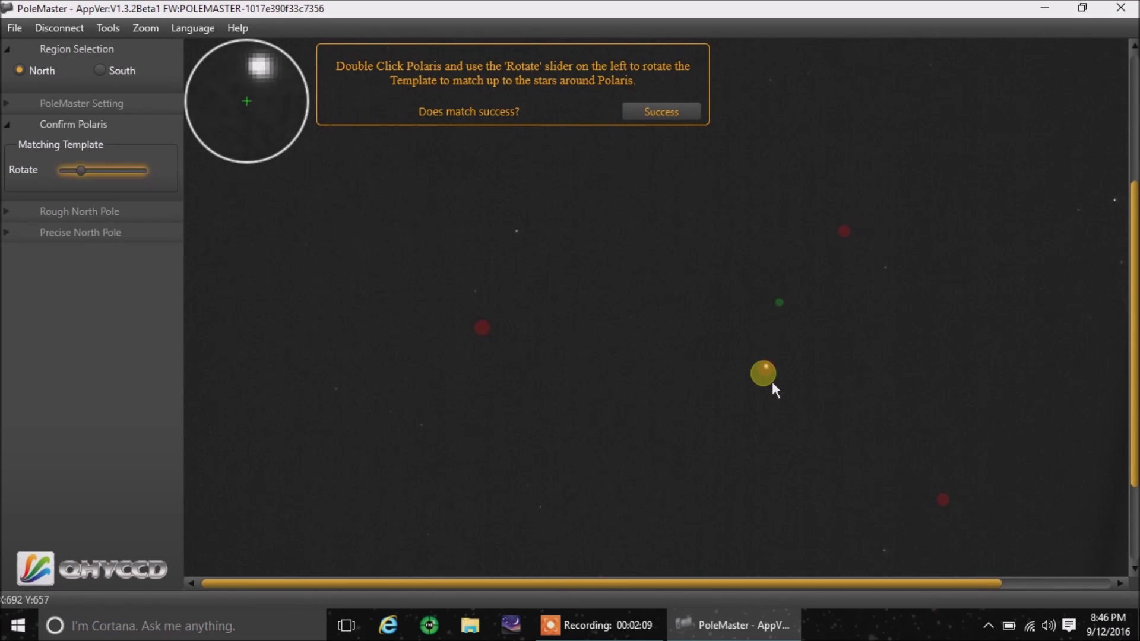
pyautogui.scroll(-2, 771, 384)
pyautogui.scroll(3, 775, 390)
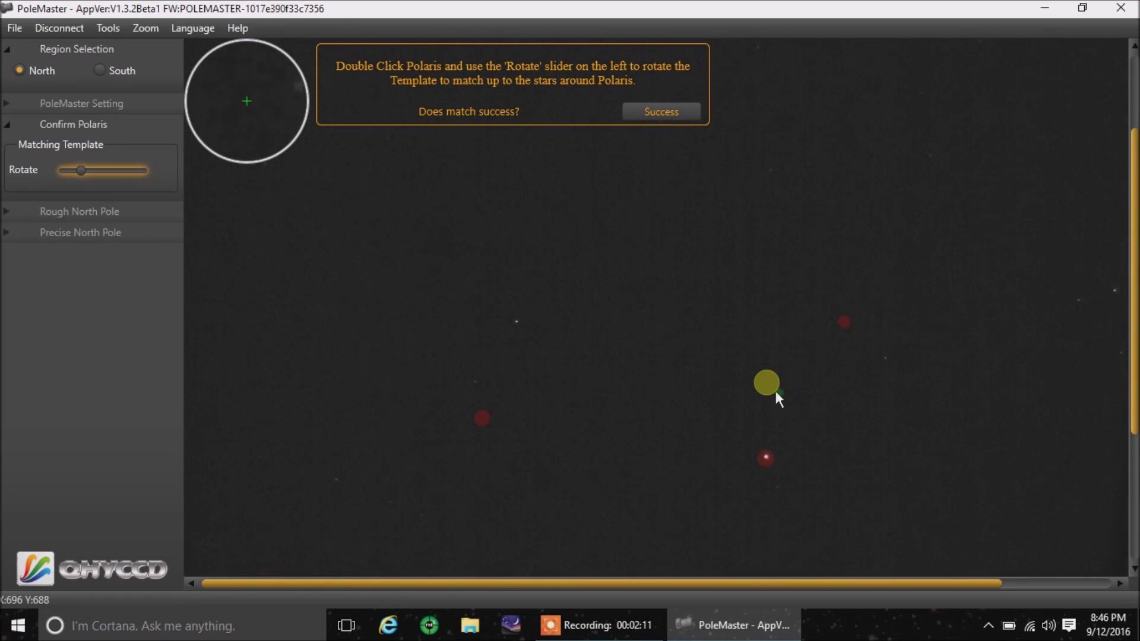
pyautogui.press('Right')
pyautogui.press('Right')
pyautogui.press('Right')
pyautogui.press('Right')
pyautogui.press('Right')
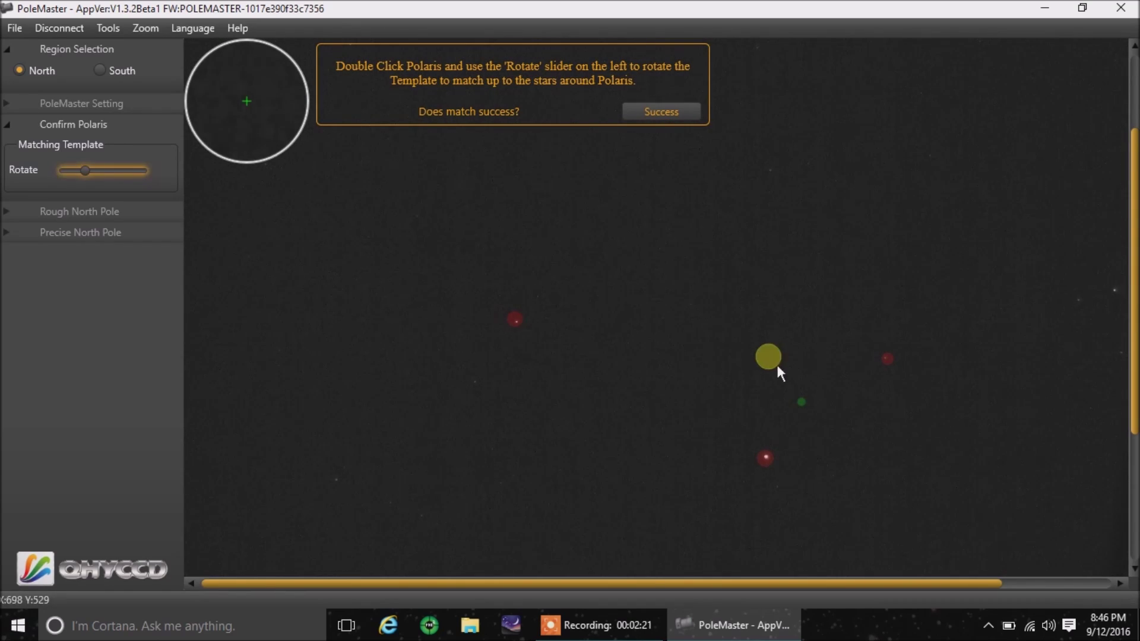
pyautogui.scroll(-3, 884, 374)
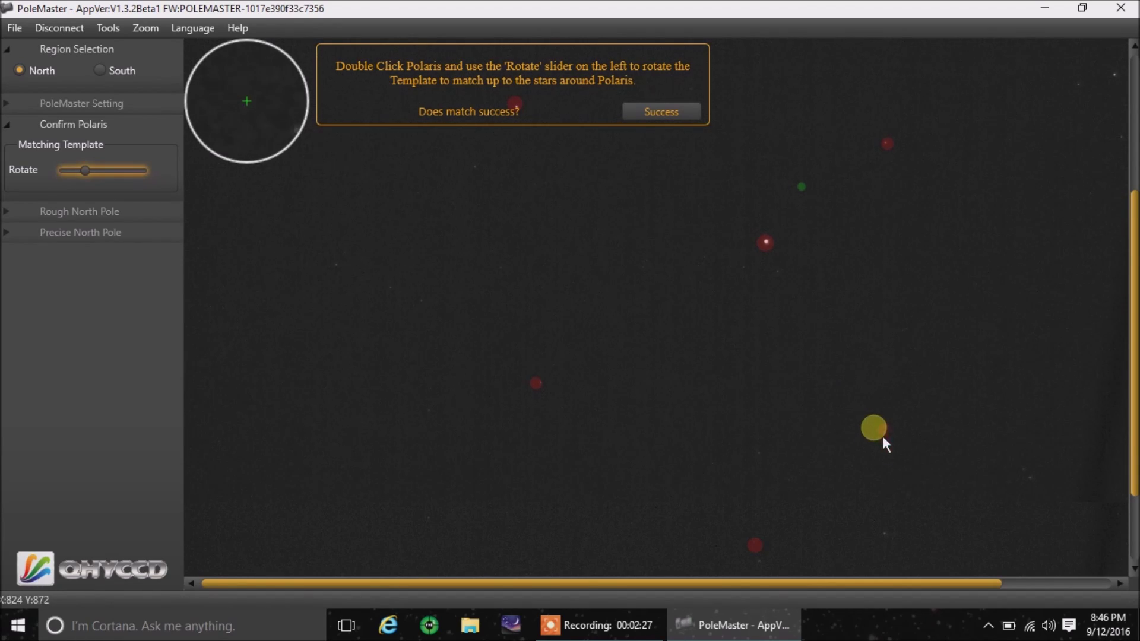
pyautogui.scroll(4, 738, 433)
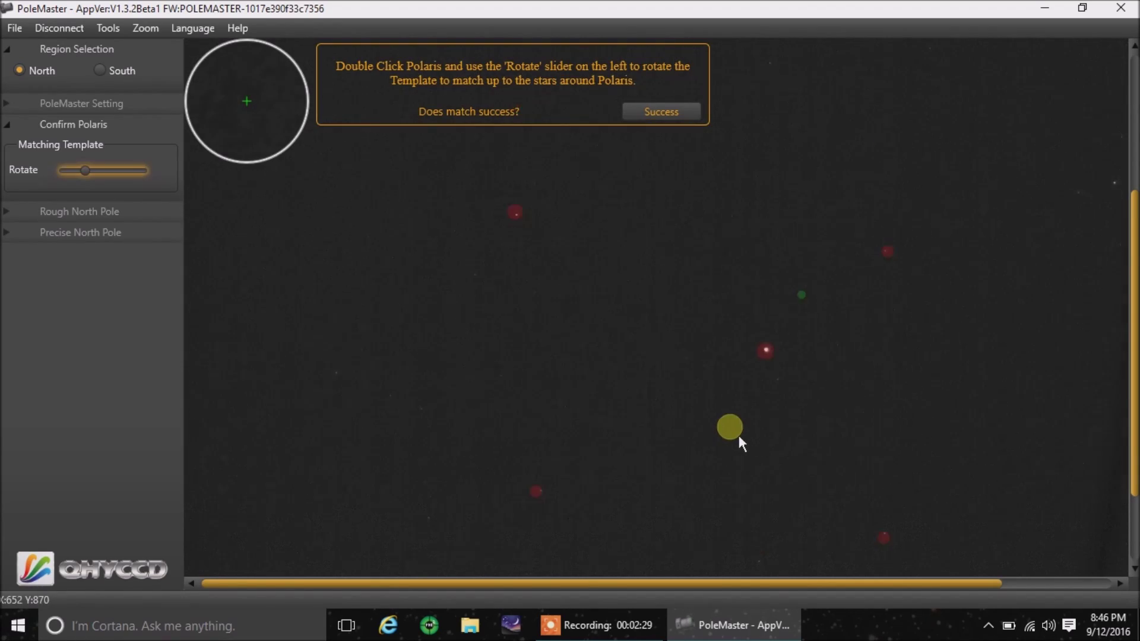
pyautogui.scroll(-1, 737, 436)
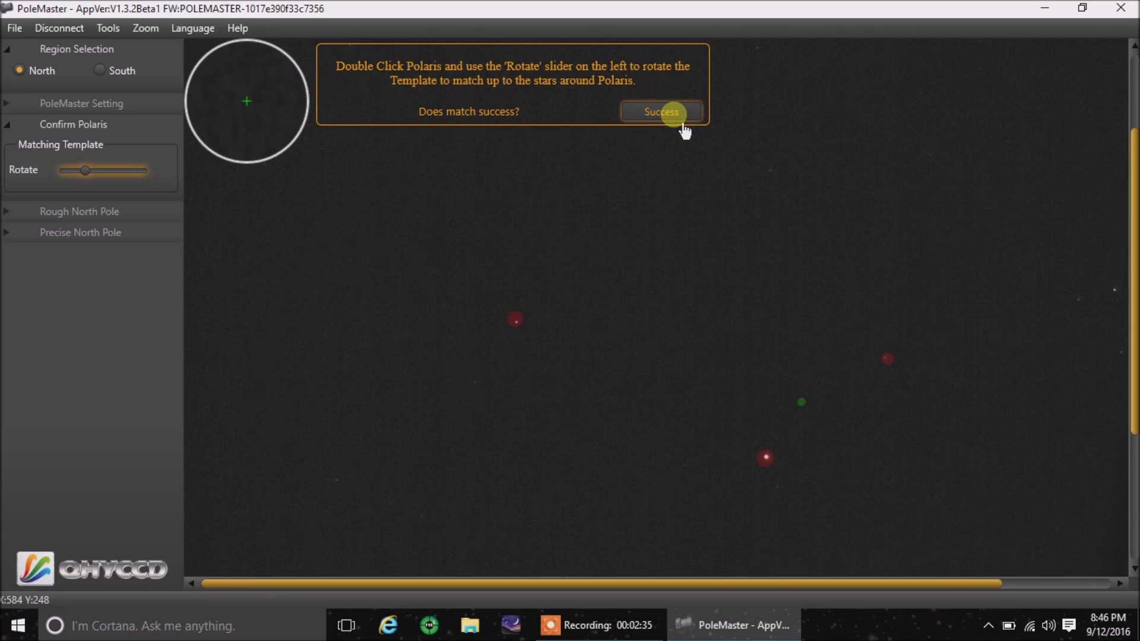
# Step: Confirm the template match, decline the saved axis center, and mark a reference star at position 1
pyautogui.click(682, 125)
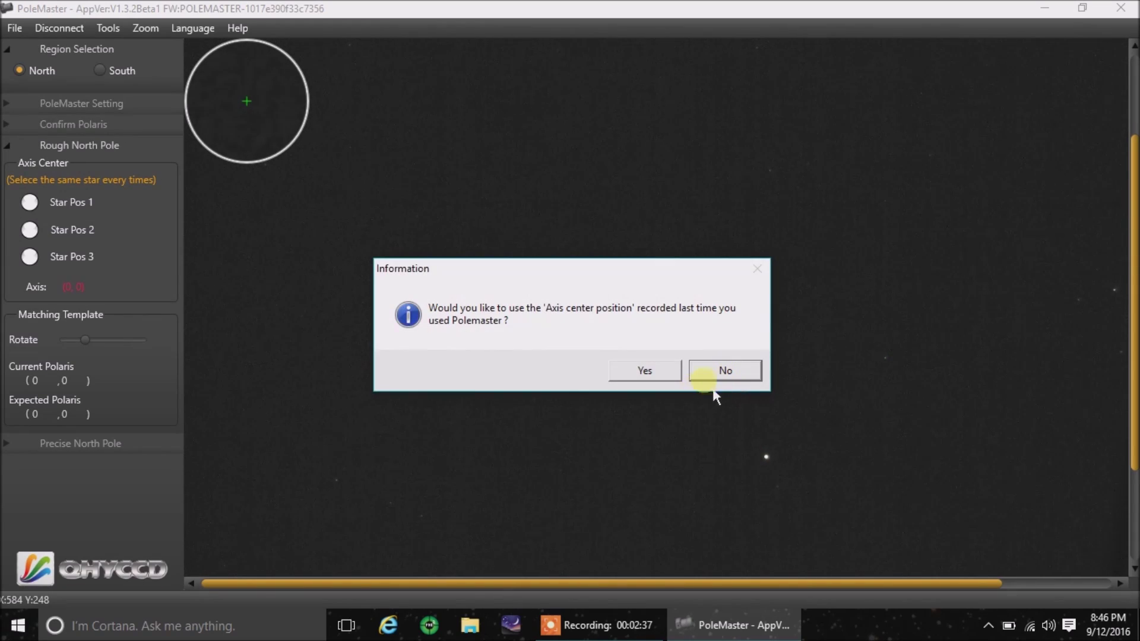
pyautogui.click(723, 379)
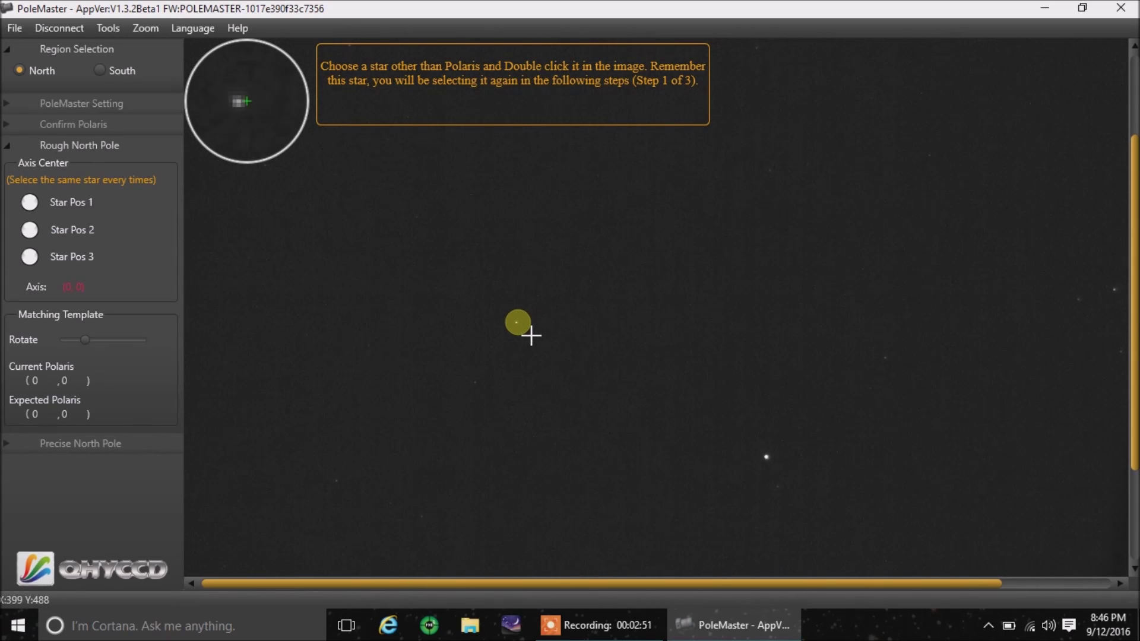
pyautogui.doubleClick(530, 336)
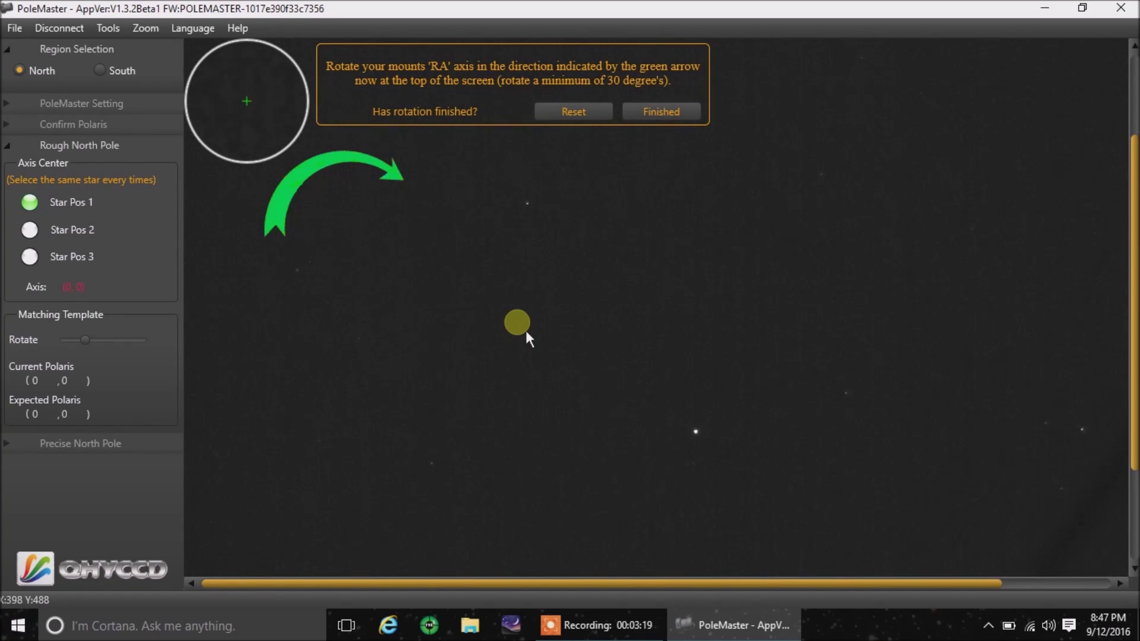
# Step: Record the same star at the second and third RA rotation positions
pyautogui.scroll(3, 578, 294)
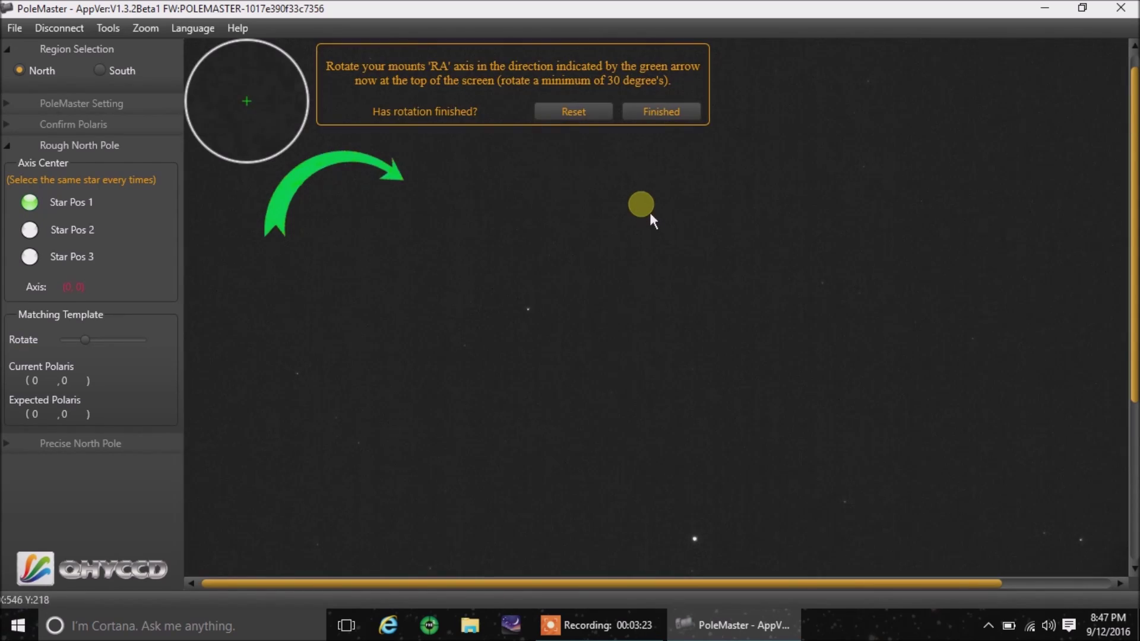
pyautogui.click(665, 124)
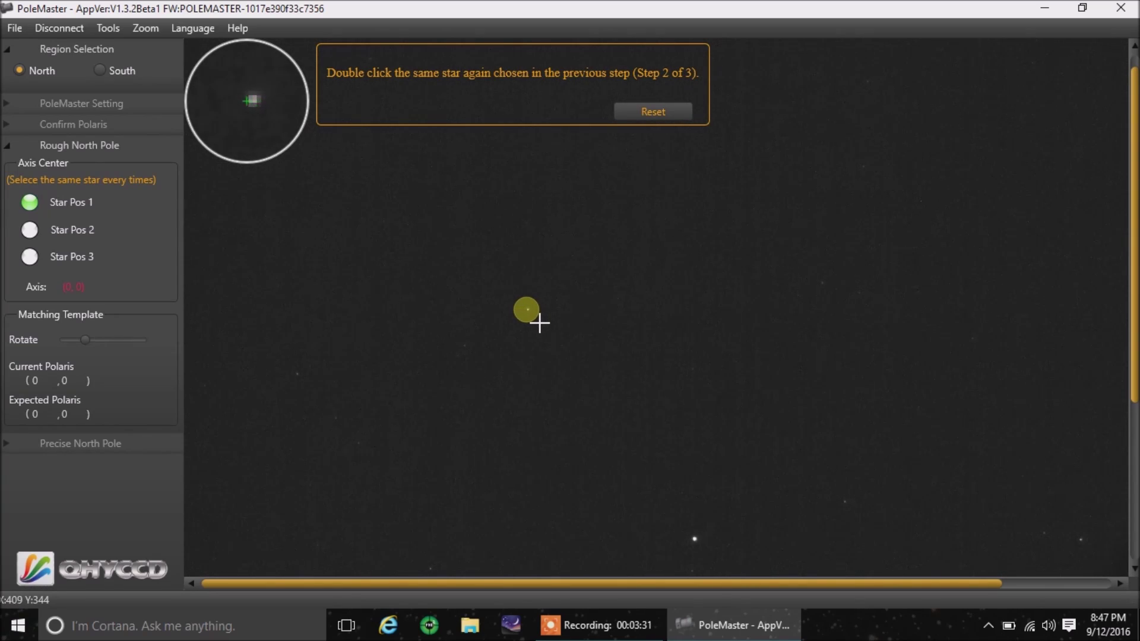
pyautogui.doubleClick(540, 323)
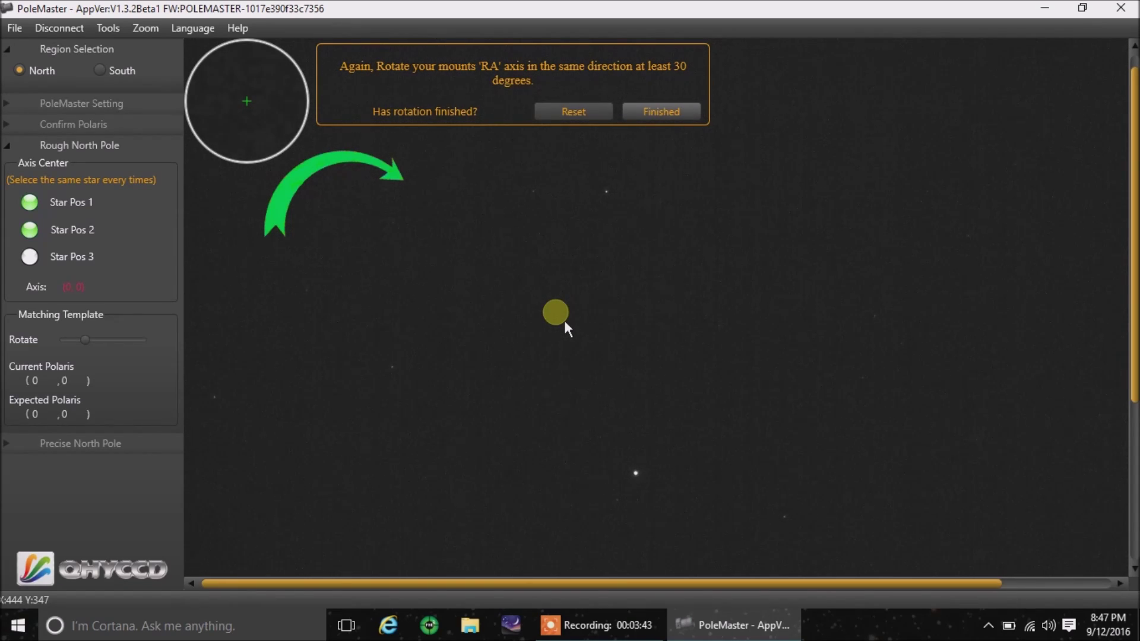
pyautogui.click(655, 125)
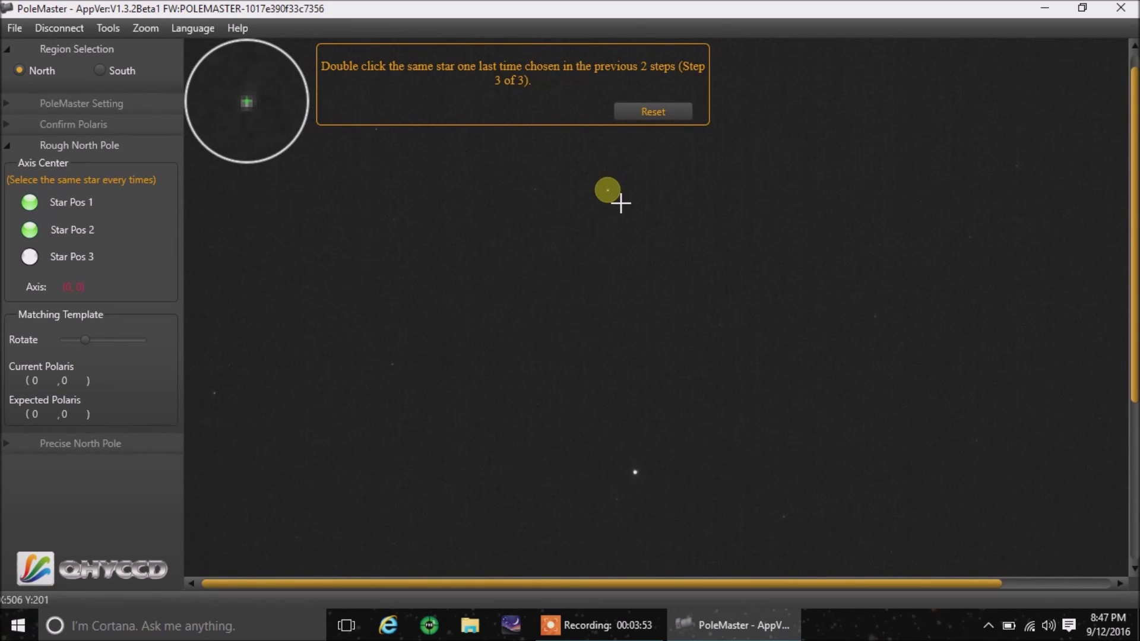
pyautogui.doubleClick(620, 203)
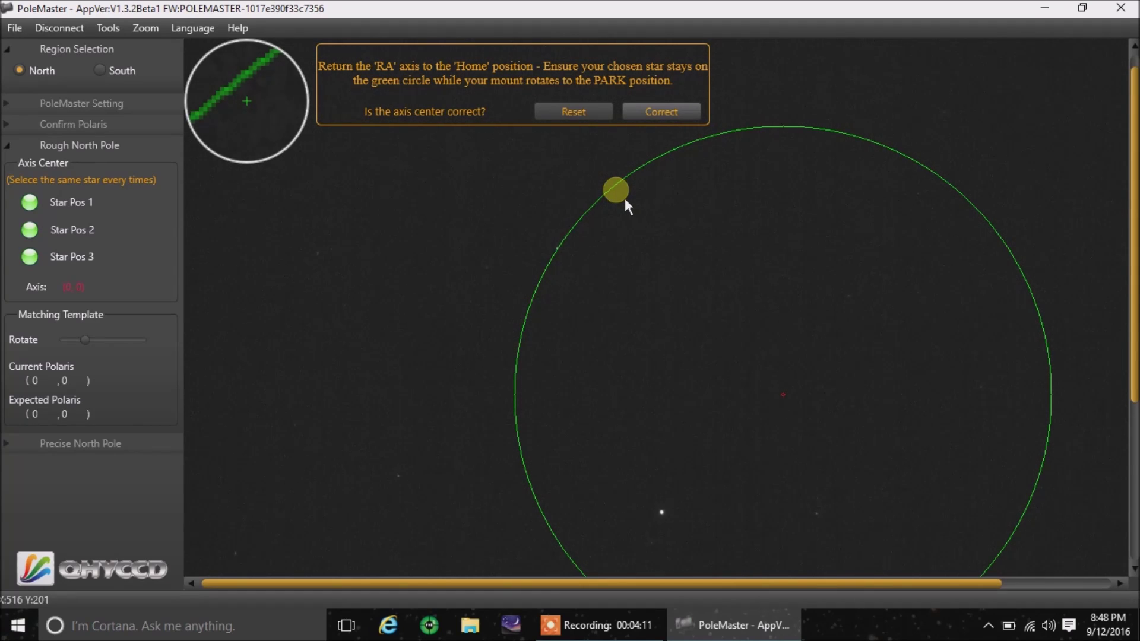
# Step: Check that the star follows the fitted green axis circle while RA returns home
pyautogui.scroll(-3, 624, 198)
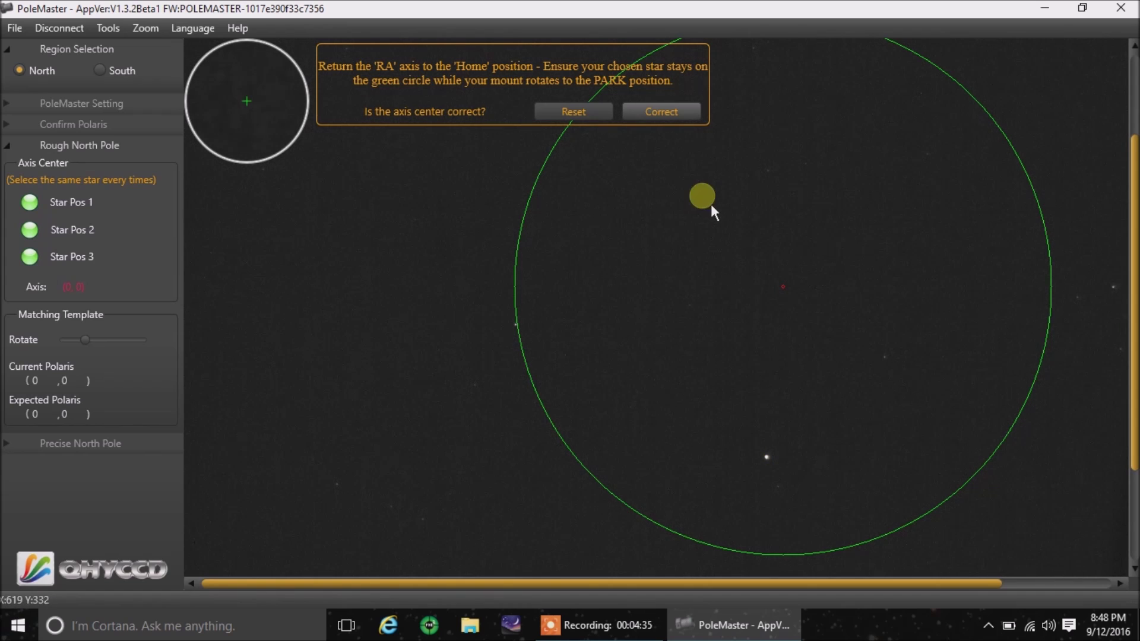
# Step: Accept the axis center, fit the template on Polaris and a neighbouring star, then accept the match
pyautogui.click(688, 122)
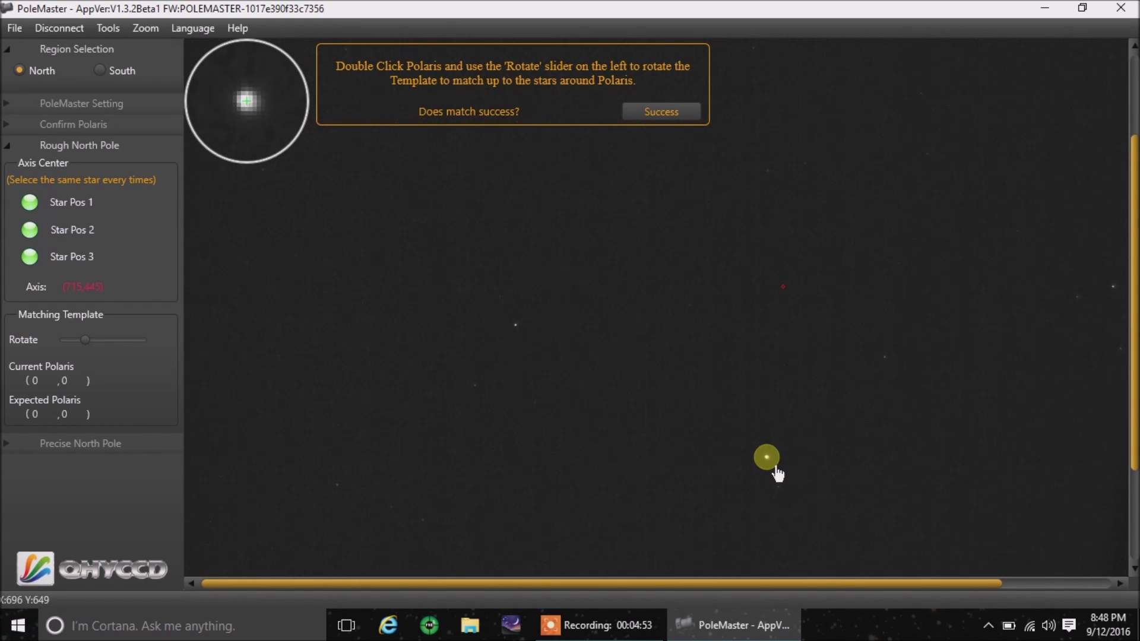
pyautogui.doubleClick(775, 466)
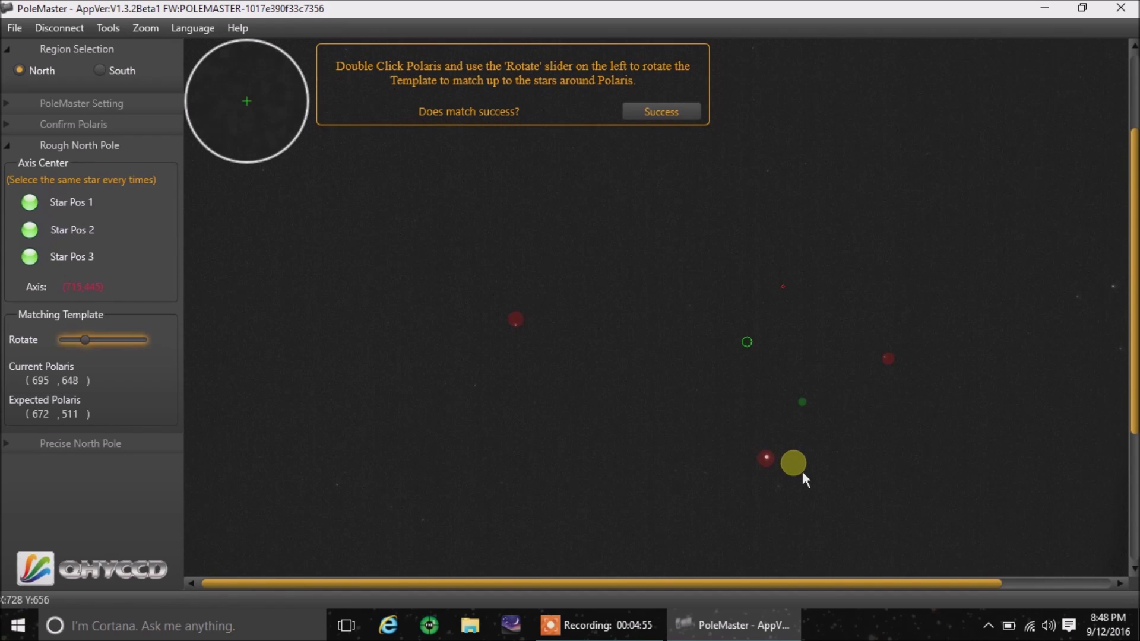
pyautogui.scroll(-3, 802, 471)
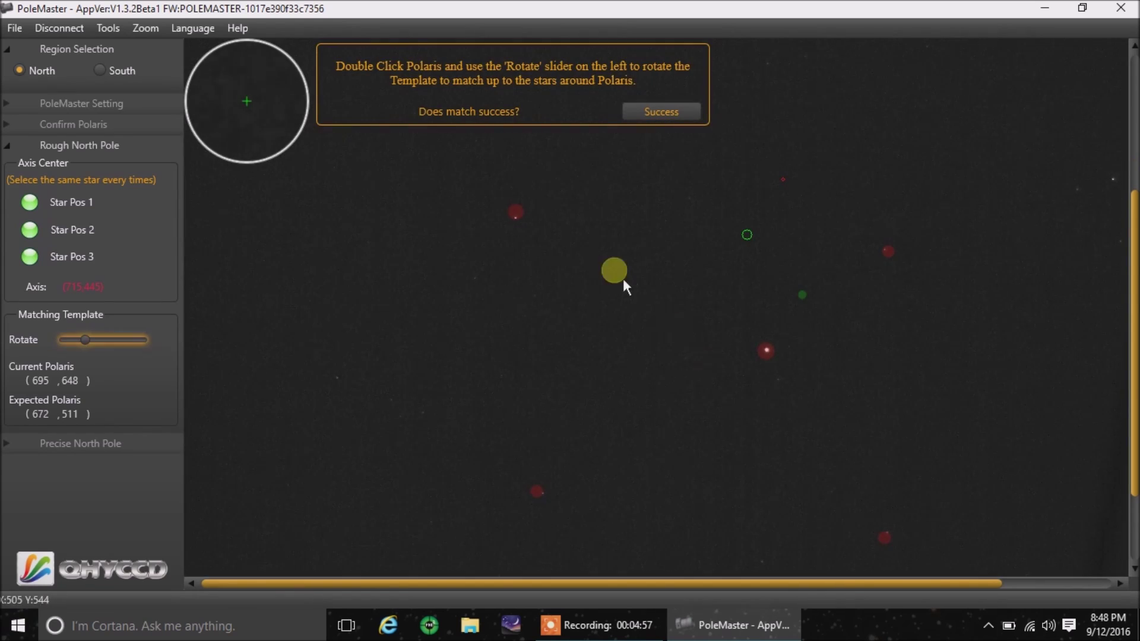
pyautogui.doubleClick(523, 223)
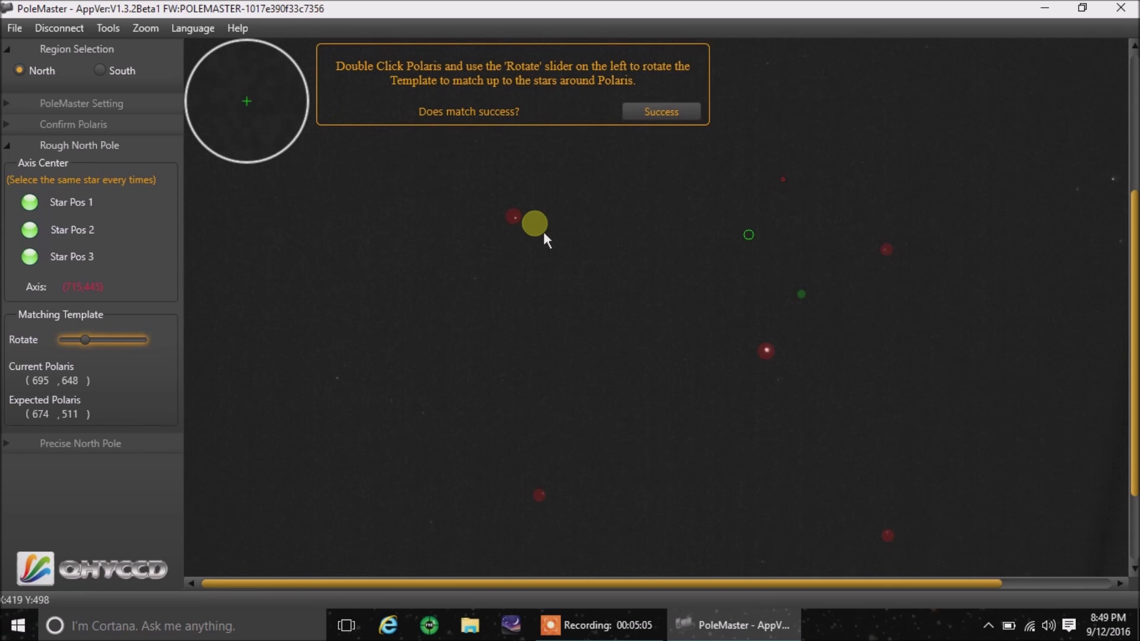
pyautogui.click(651, 121)
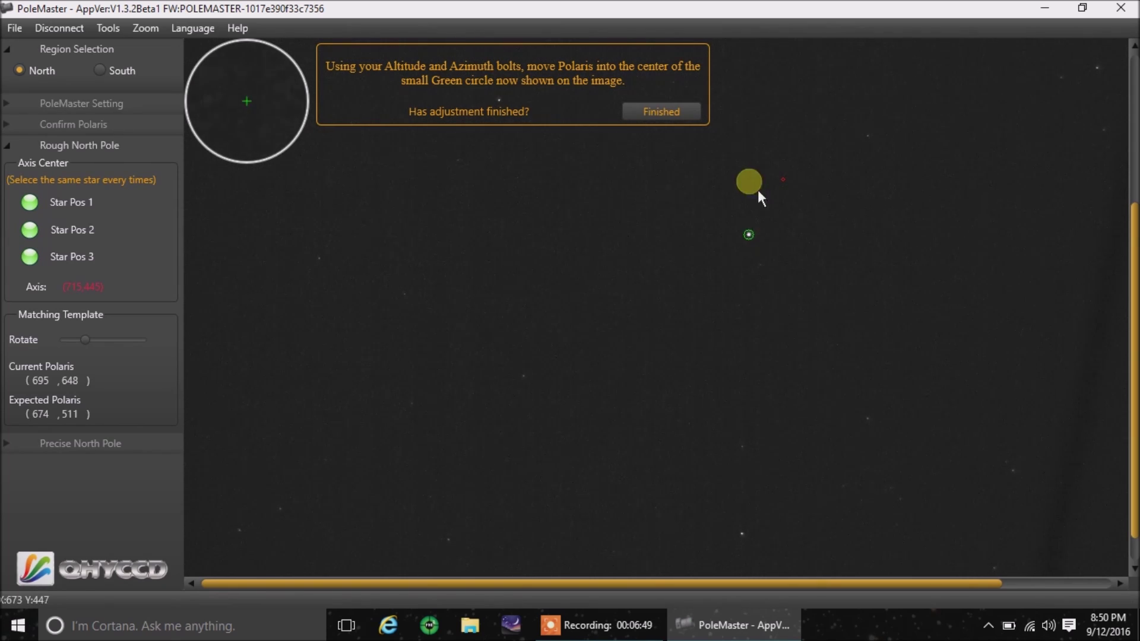
# Step: Confirm Polaris sits in the target circle, re-mark Polaris, and accept the match for precise alignment
pyautogui.click(677, 122)
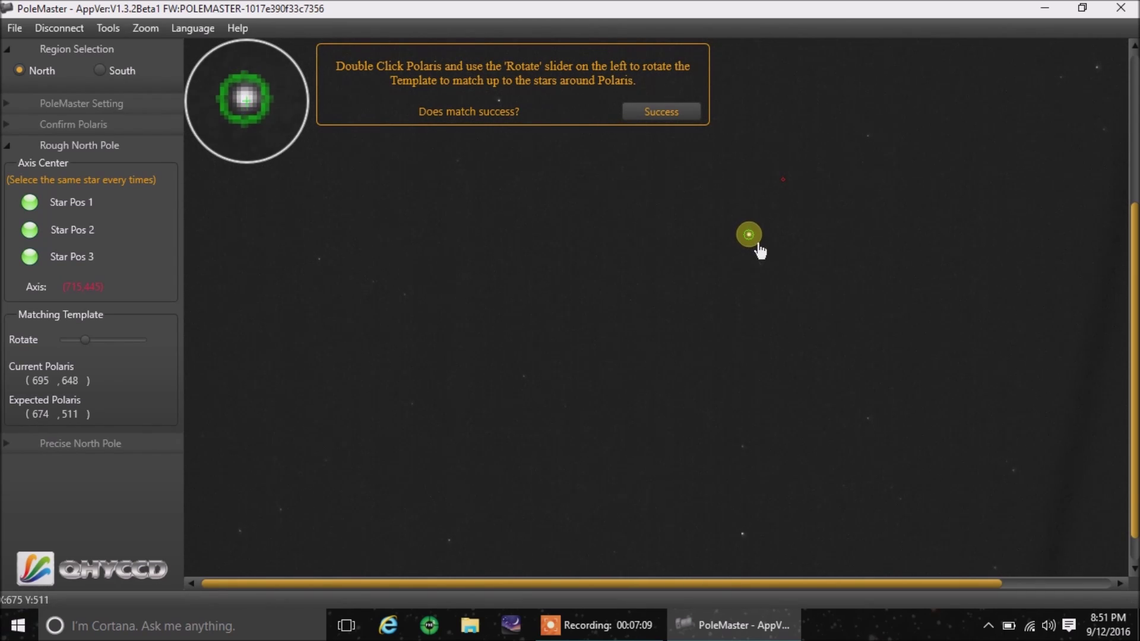
pyautogui.doubleClick(758, 242)
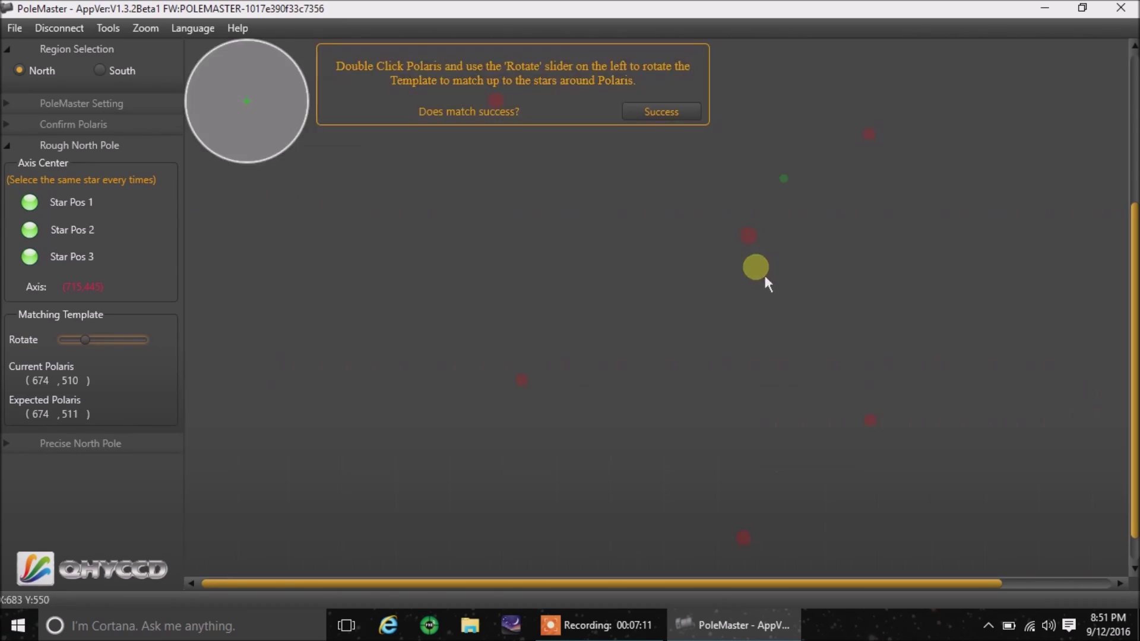
pyautogui.scroll(2, 686, 320)
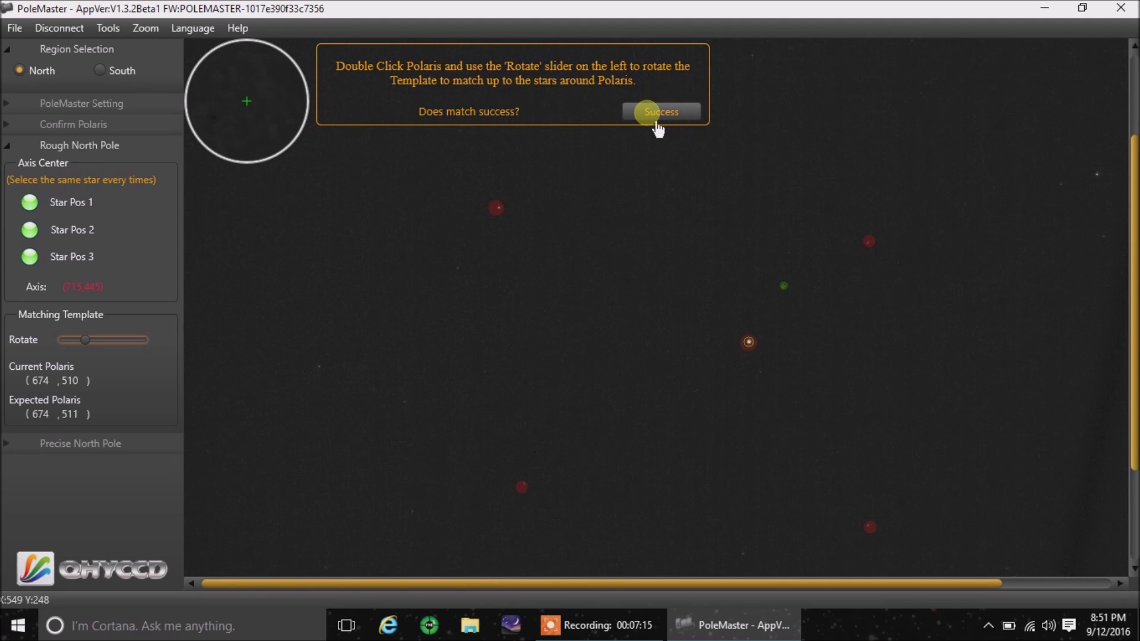
pyautogui.click(656, 119)
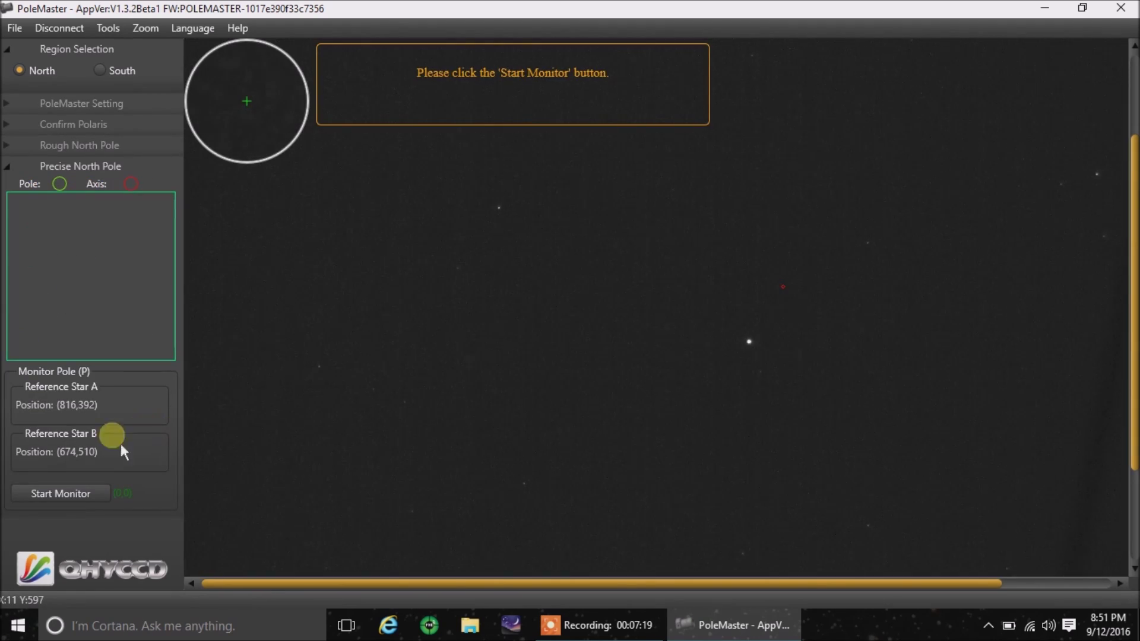
# Step: Monitor the pole, then finish once the green pole circle covers the red axis circle
pyautogui.click(68, 495)
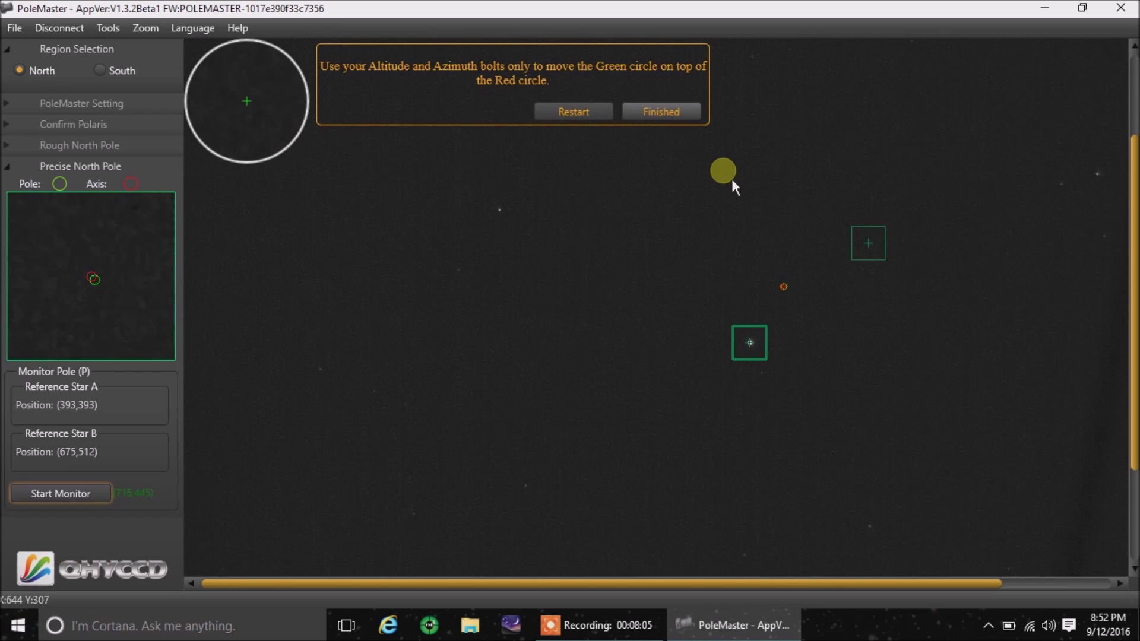
pyautogui.click(688, 127)
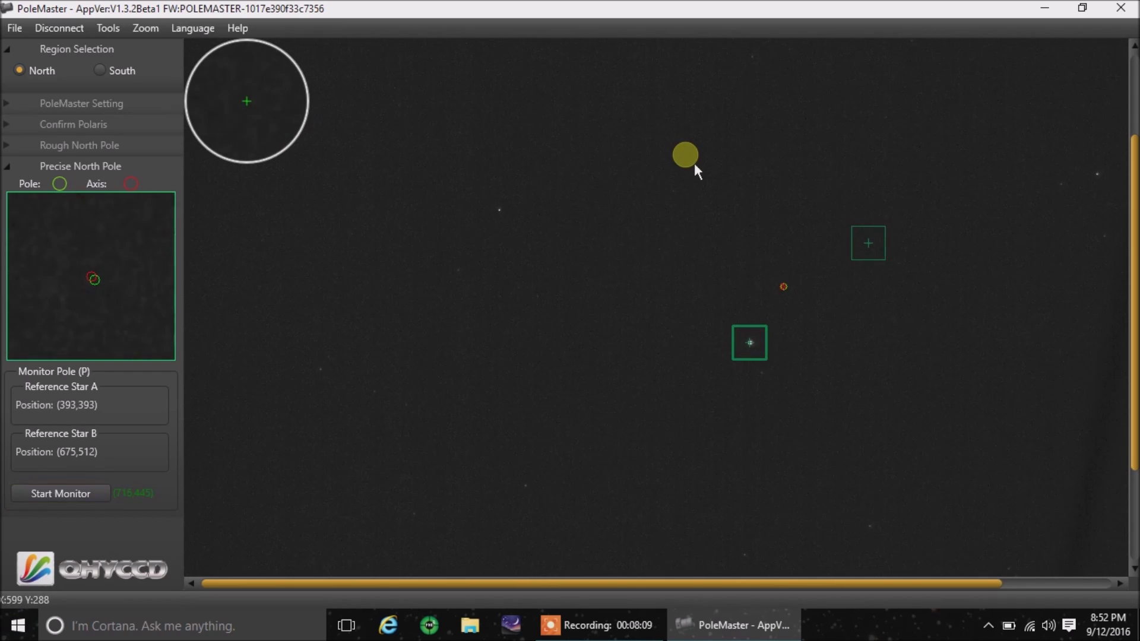